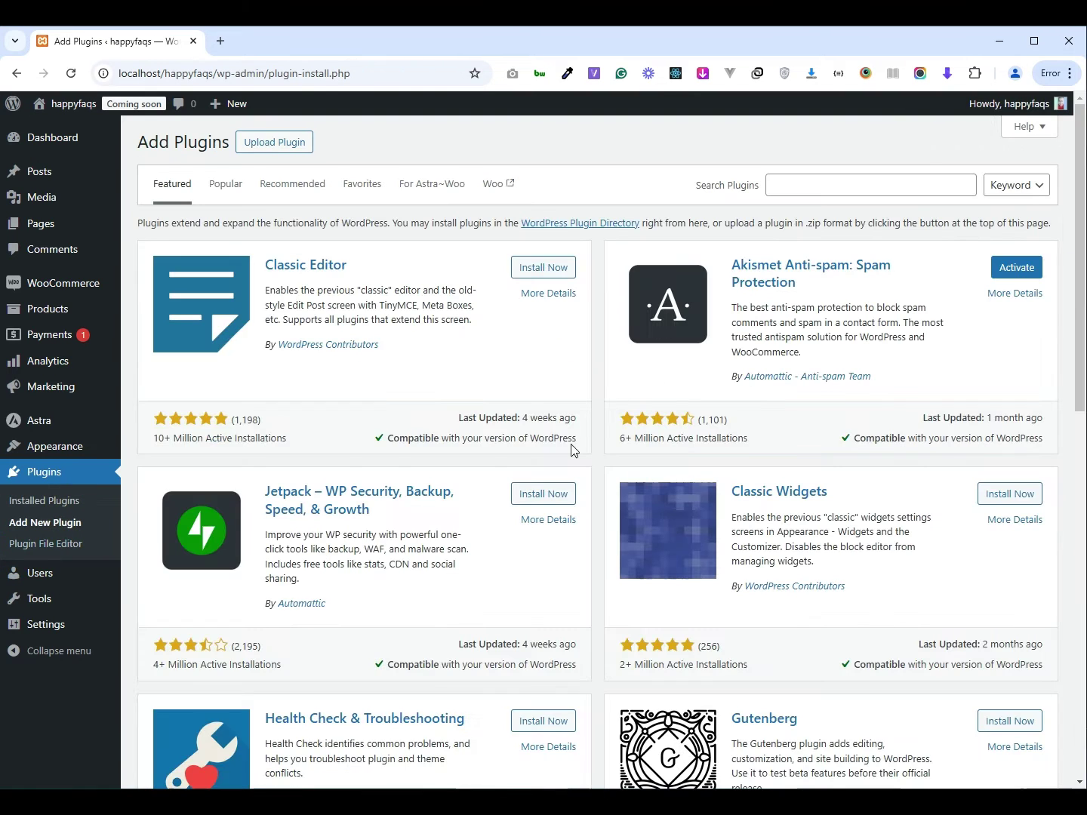
# Step: Paste 'Happy WooCommerce FAQs' into the plugin search field to list matching plugins
pyautogui.rightClick(810, 185)
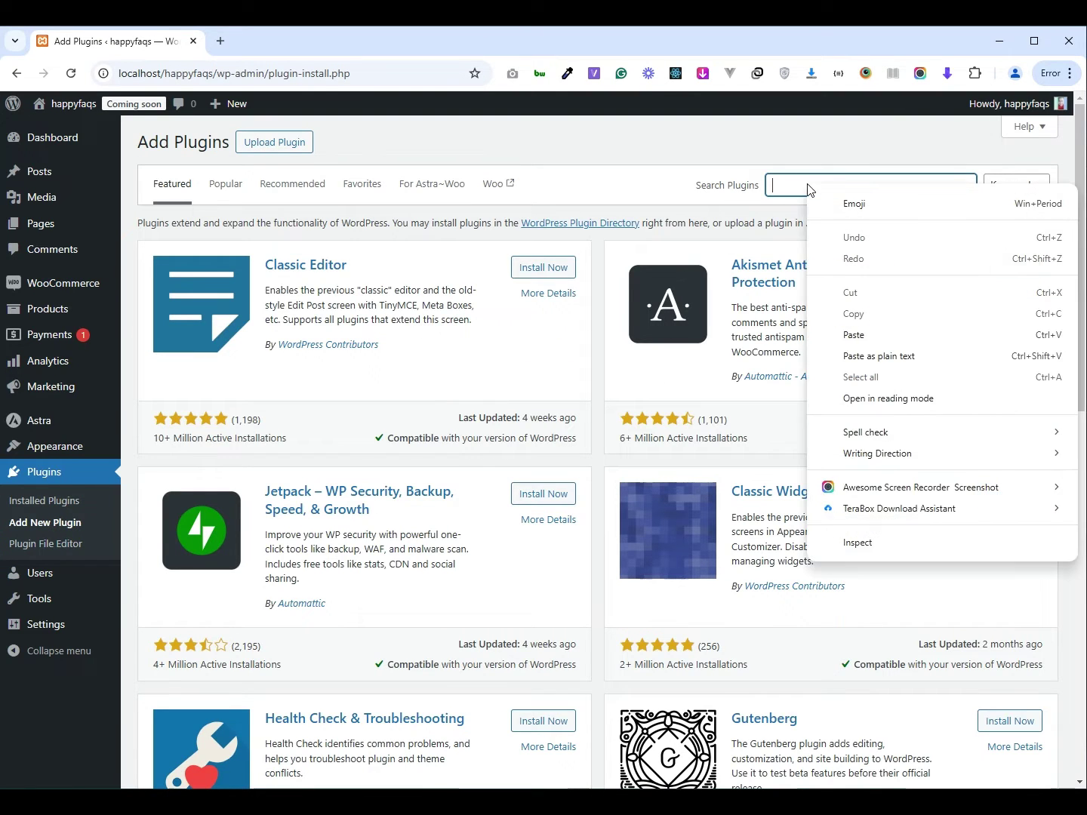
pyautogui.click(903, 357)
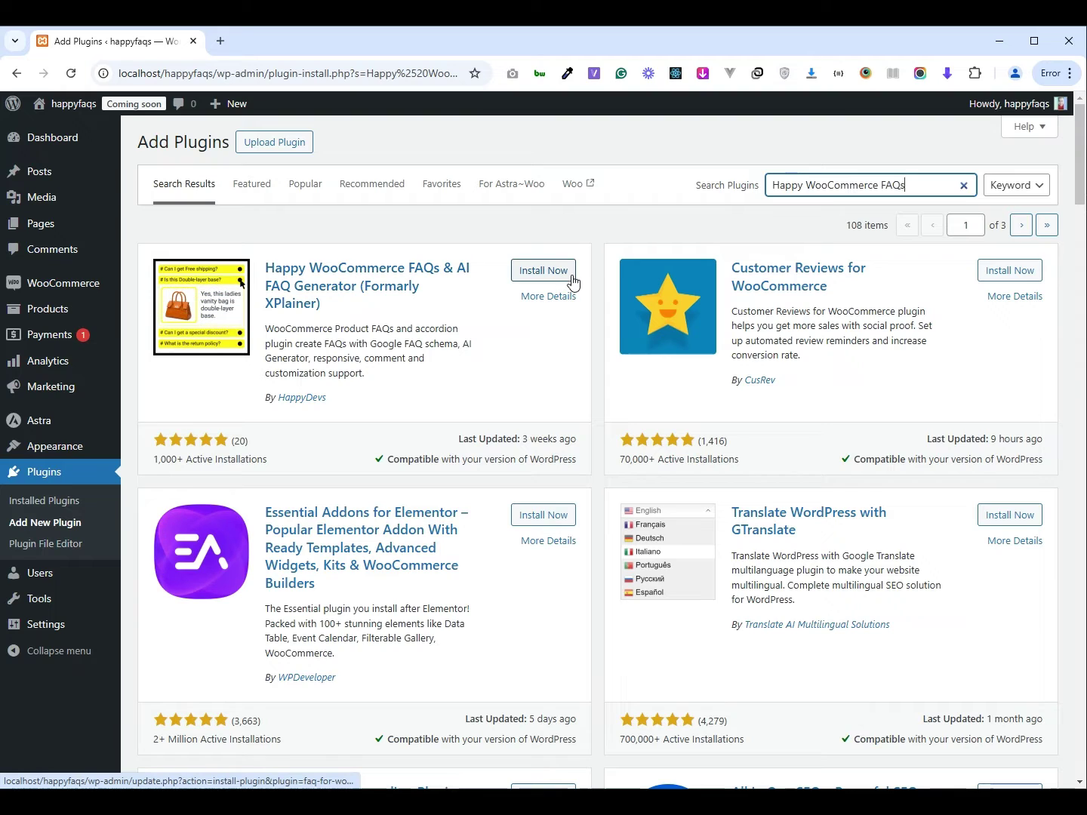
# Step: Install Happy WooCommerce FAQs, then activate it once installation finishes
pyautogui.click(574, 282)
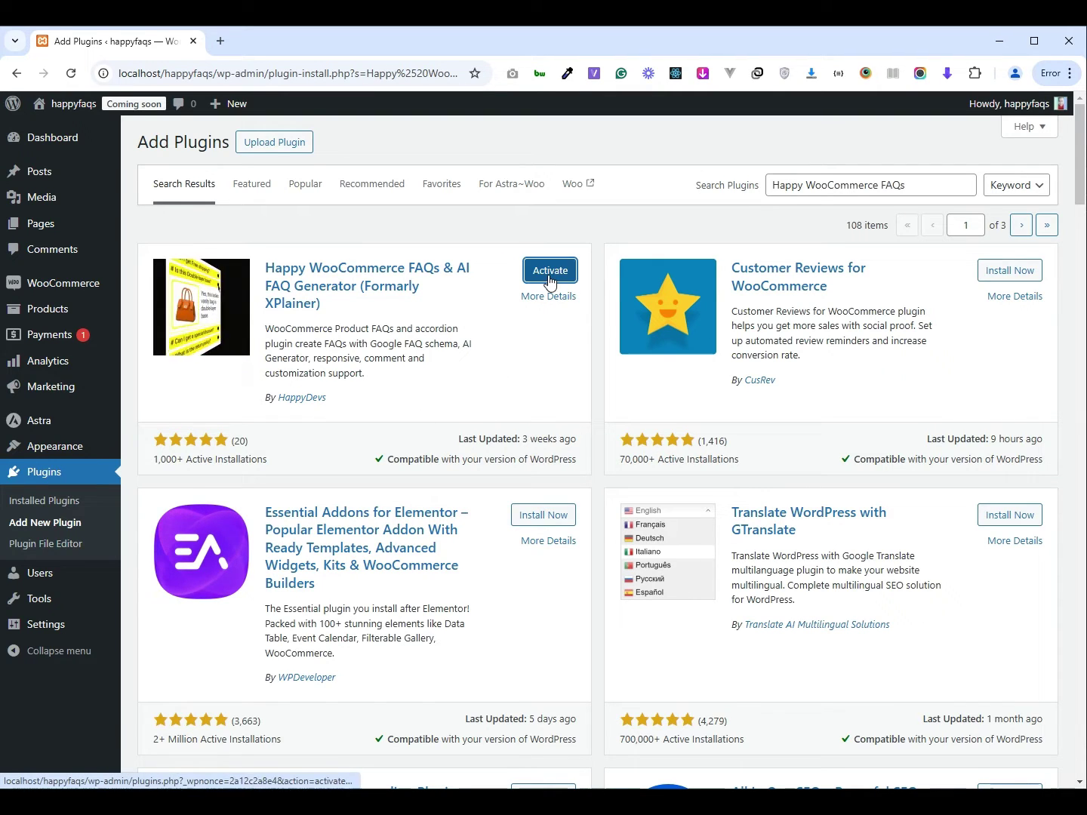
pyautogui.click(544, 277)
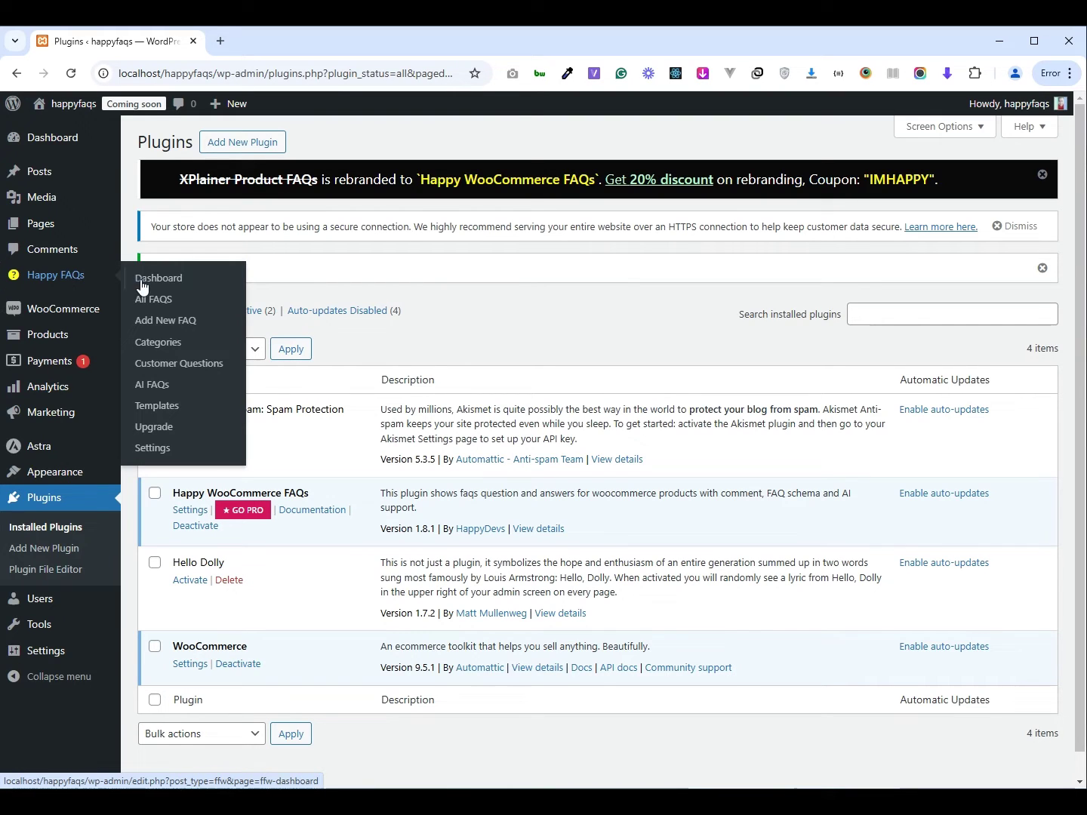
# Step: From the Happy FAQs dashboard's FAQs list, start a new FAQ
pyautogui.click(166, 287)
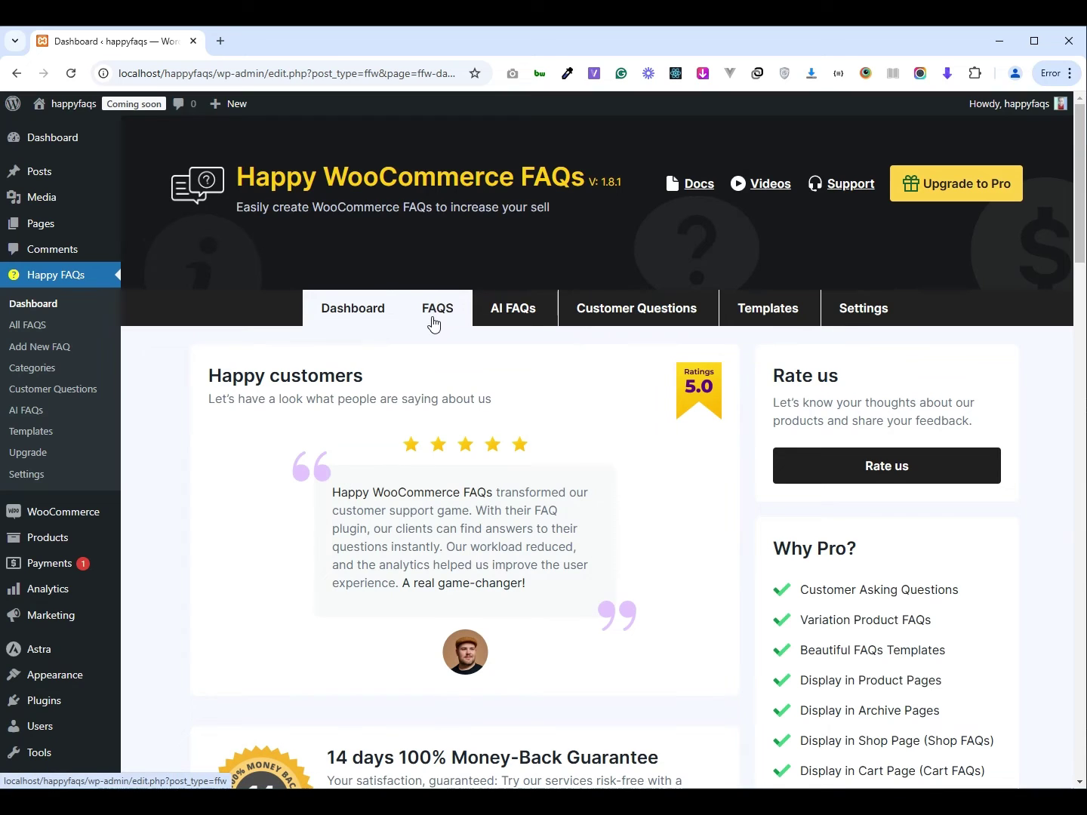
pyautogui.click(434, 321)
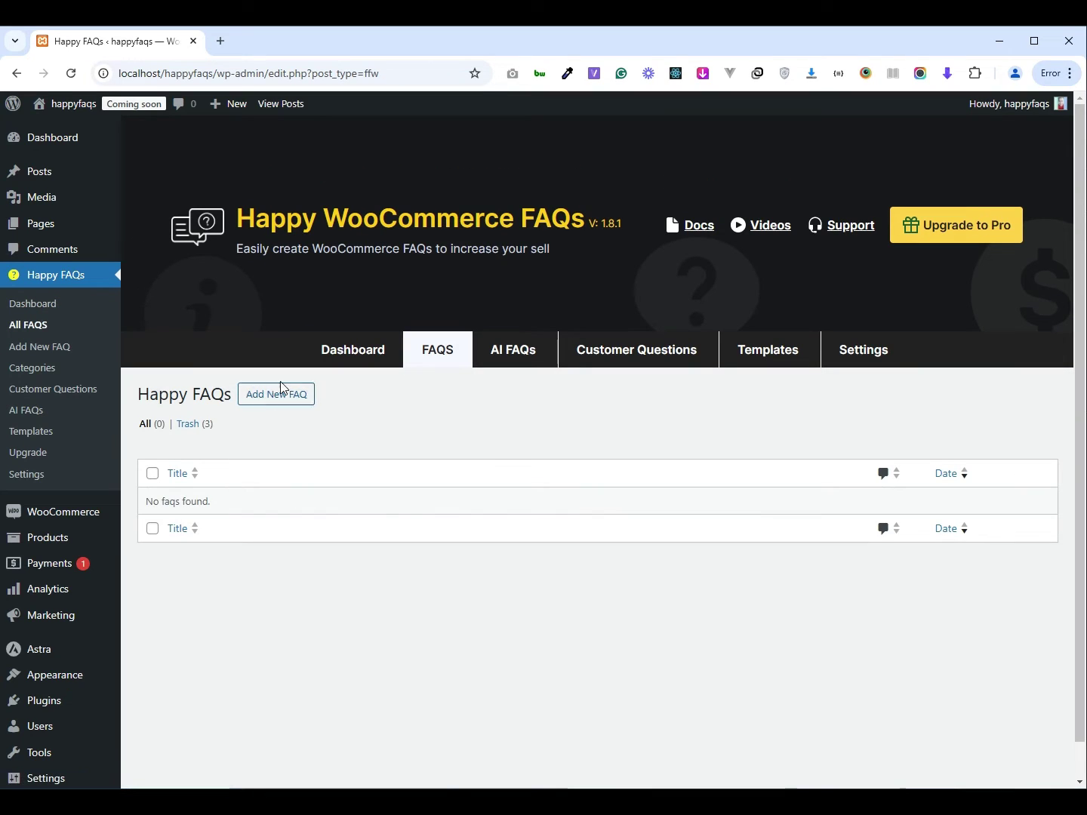
pyautogui.click(277, 403)
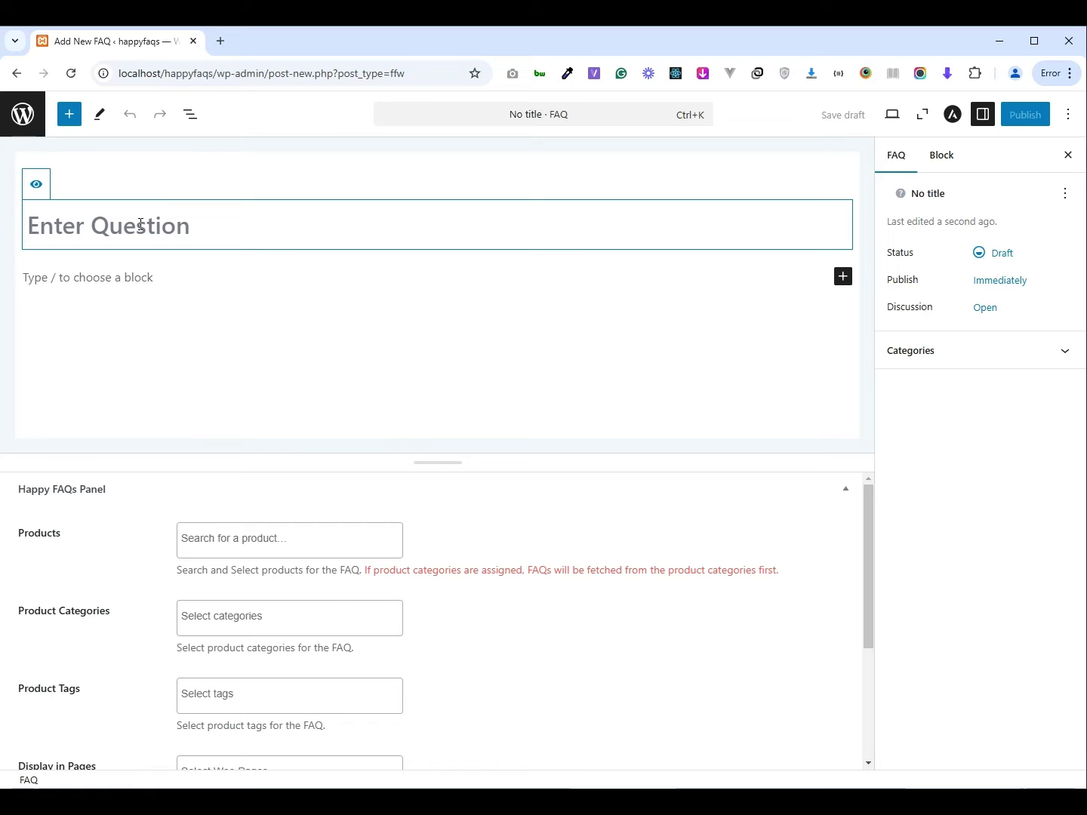
pyautogui.write('What is the discount for this pro')
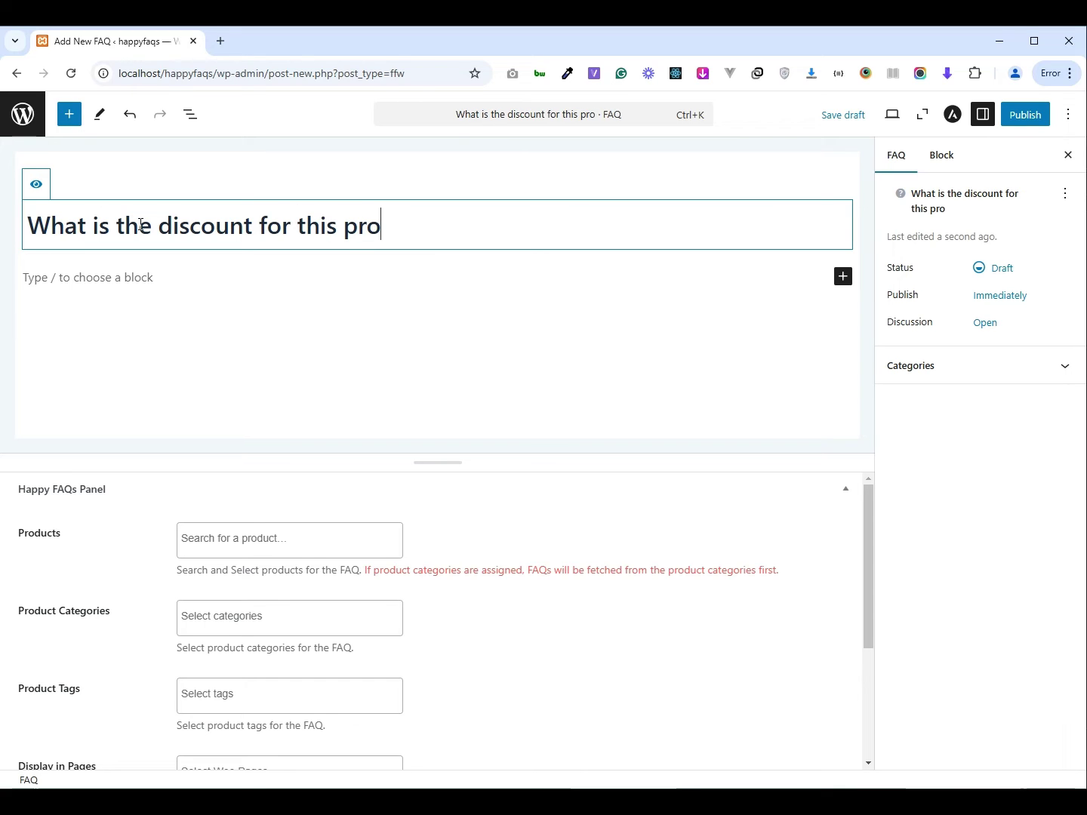
pyautogui.write('ud')
# Step: Enter 'What is the discount for this product?' with answer '15% discount on every 3rd purchase'
pyautogui.press('BackSpace')
pyautogui.press('BackSpace')
pyautogui.write('duct?')
pyautogui.click(59, 273)
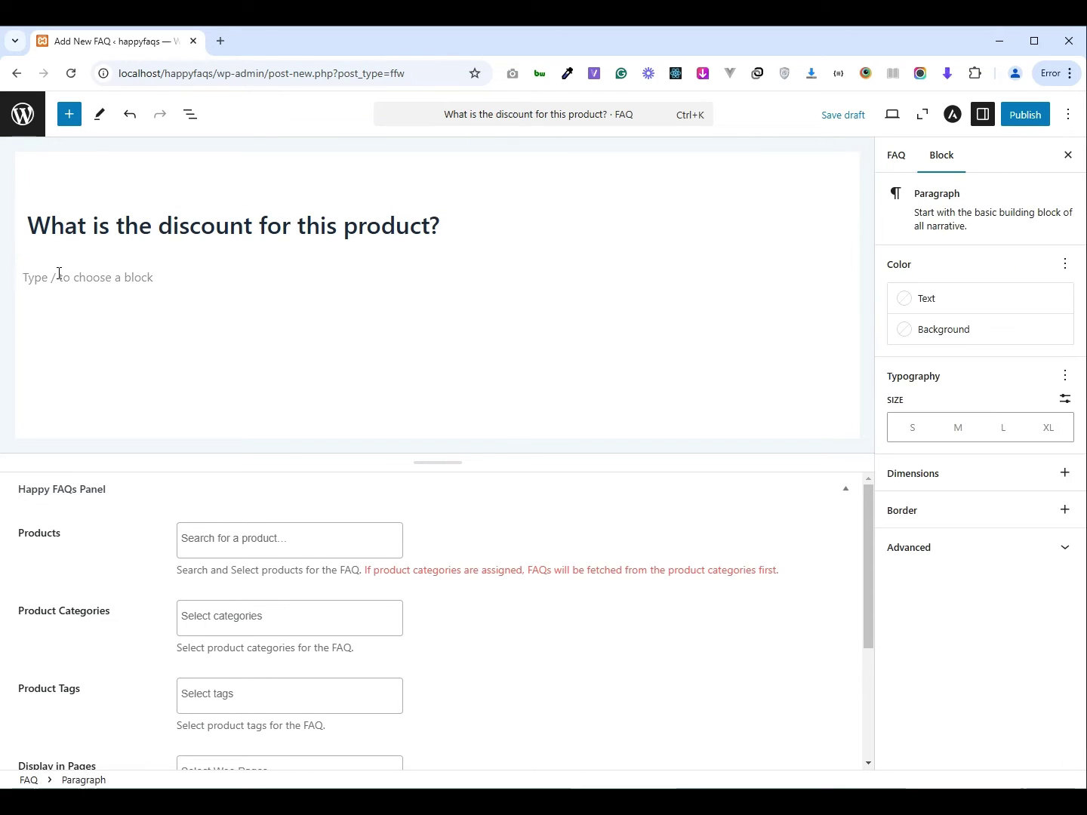
pyautogui.write('15')
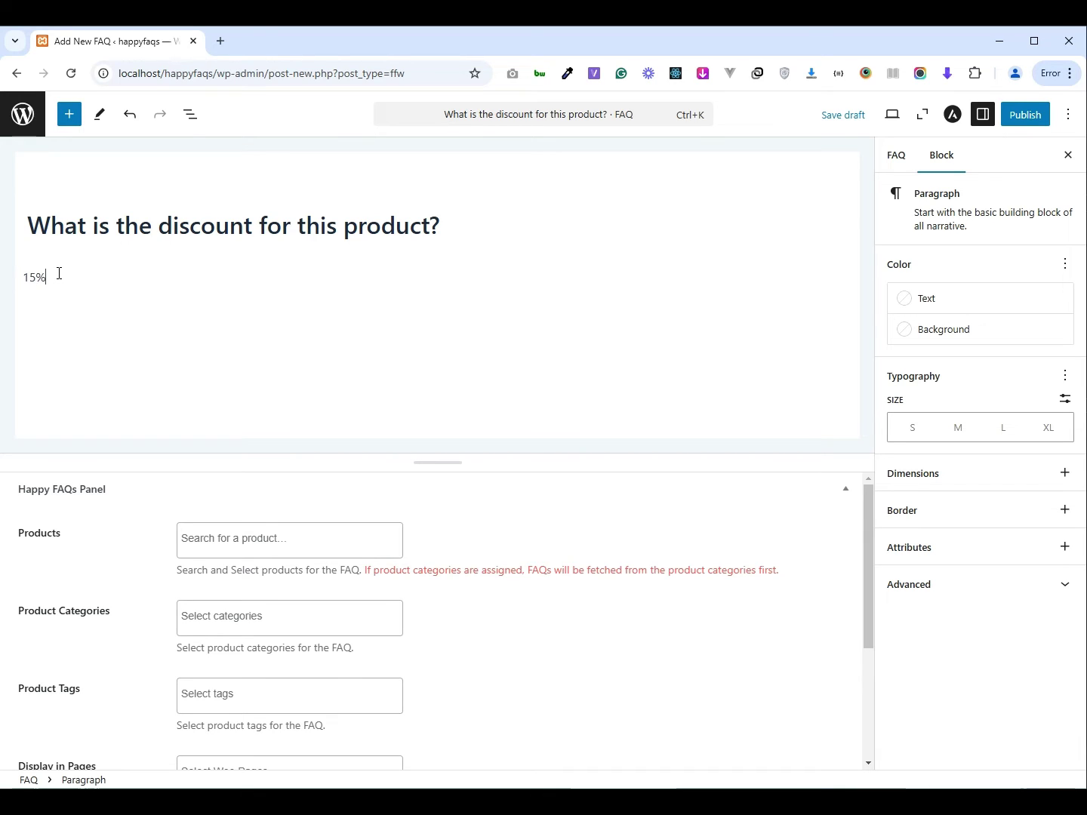
pyautogui.write('ount on every 3')
pyautogui.write('rd purc')
pyautogui.write('hase.')
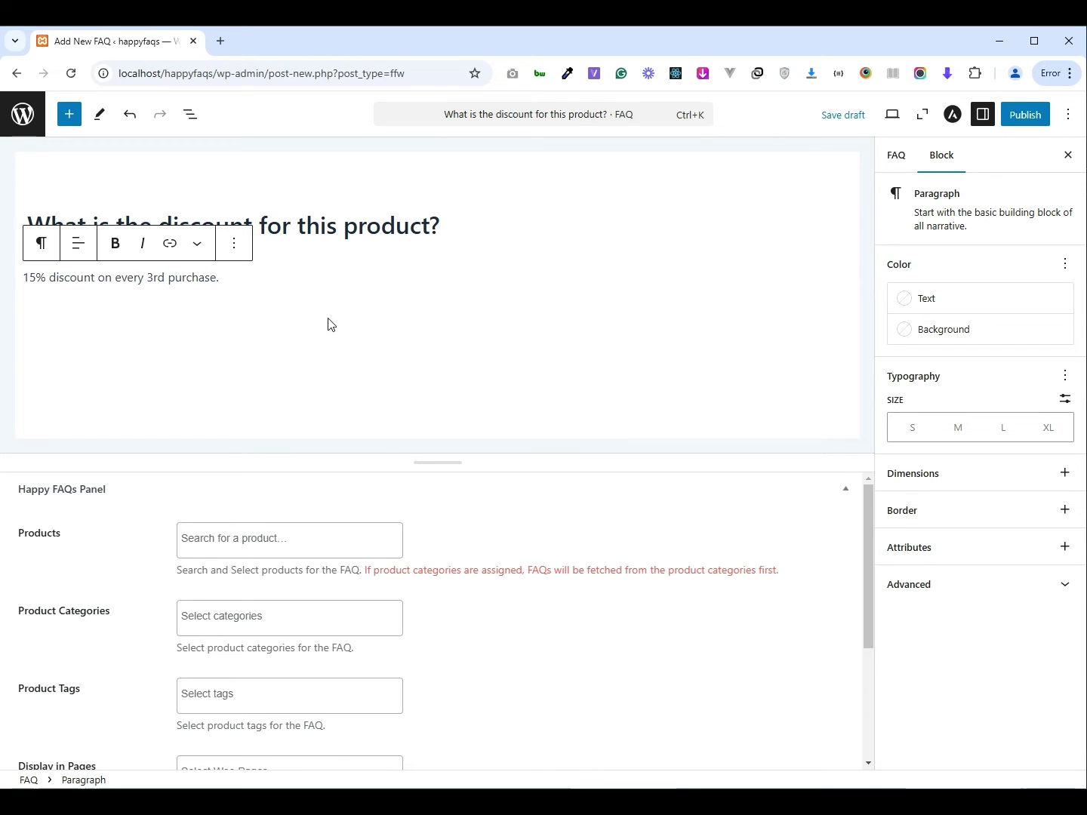
pyautogui.click(463, 223)
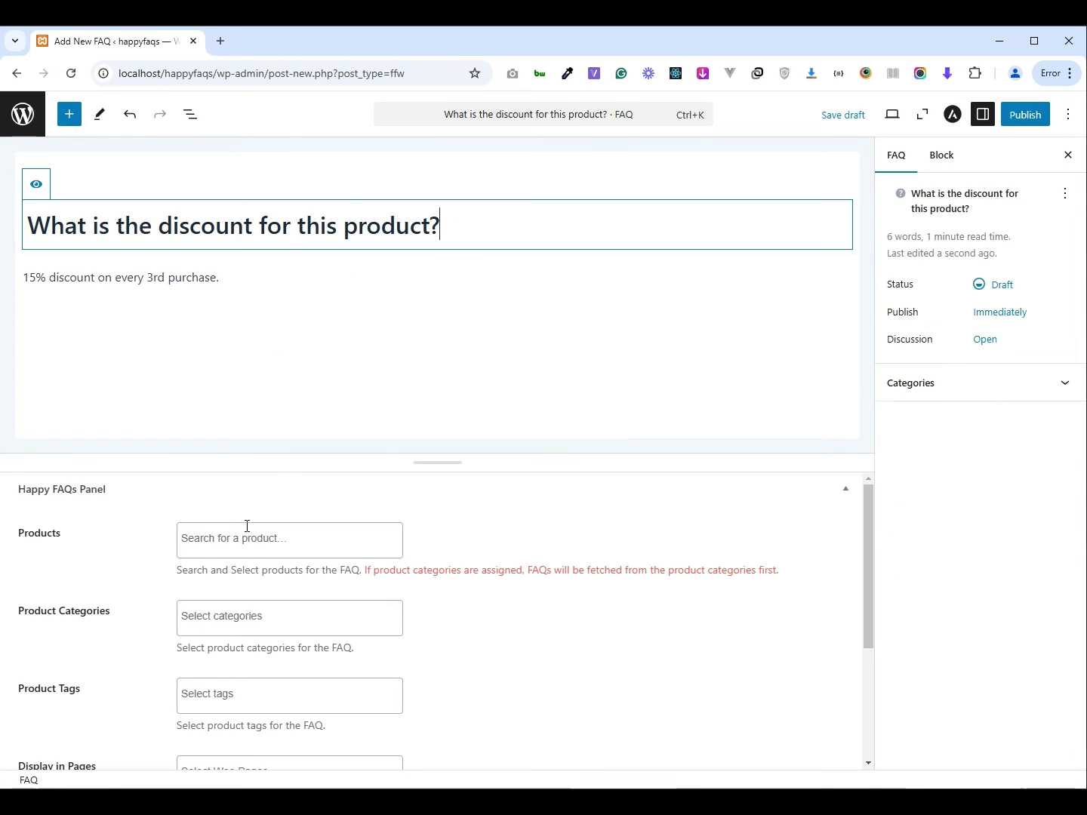
pyautogui.scroll(-1, 497, 564)
pyautogui.scroll(-1, 498, 563)
pyautogui.scroll(1, 496, 563)
pyautogui.scroll(1, 497, 563)
# Step: Attach the FAQ to T-Shirt and Tshirts, displayed on Product & Archive pages
pyautogui.click(253, 537)
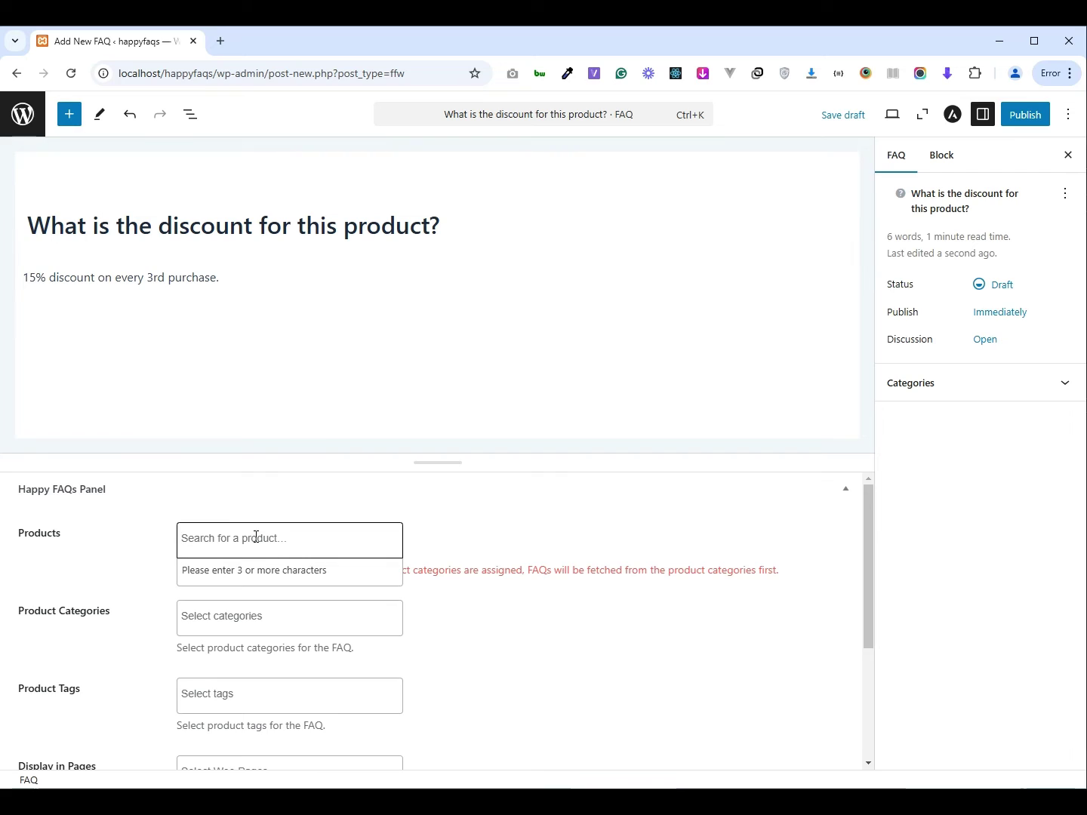
pyautogui.write('t-')
pyautogui.write('shirt')
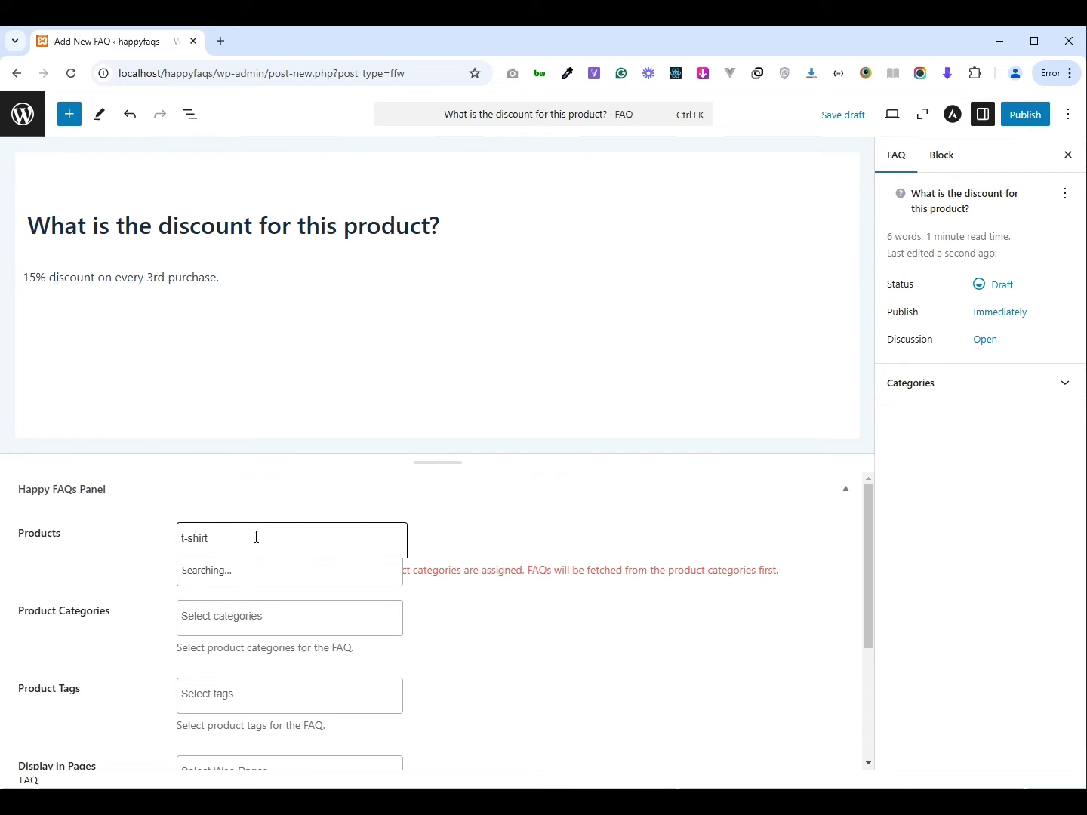
pyautogui.click(242, 572)
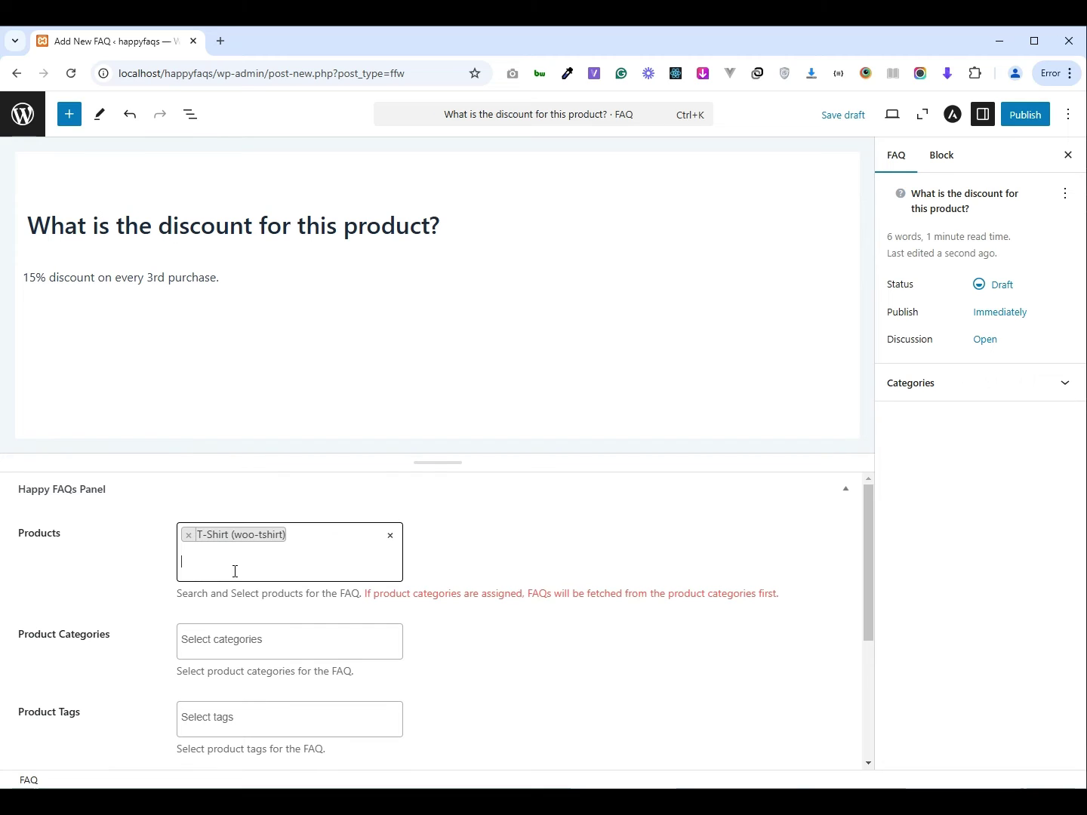
pyautogui.click(228, 641)
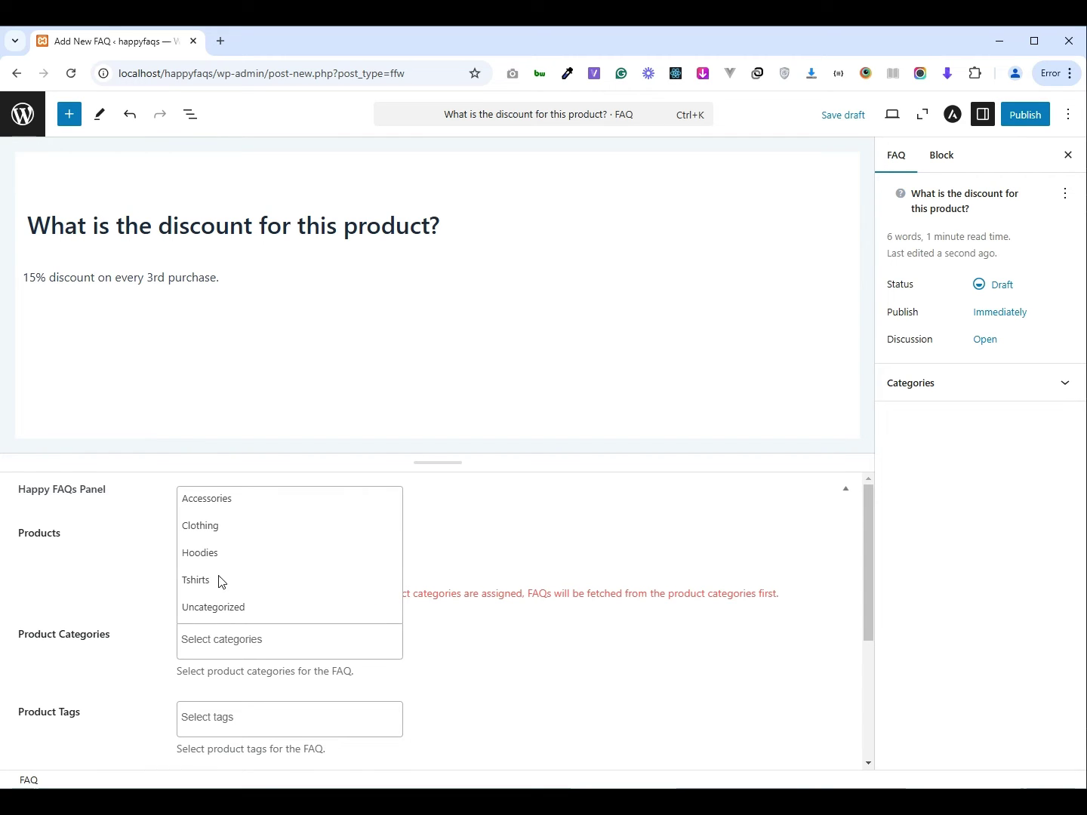
pyautogui.click(206, 584)
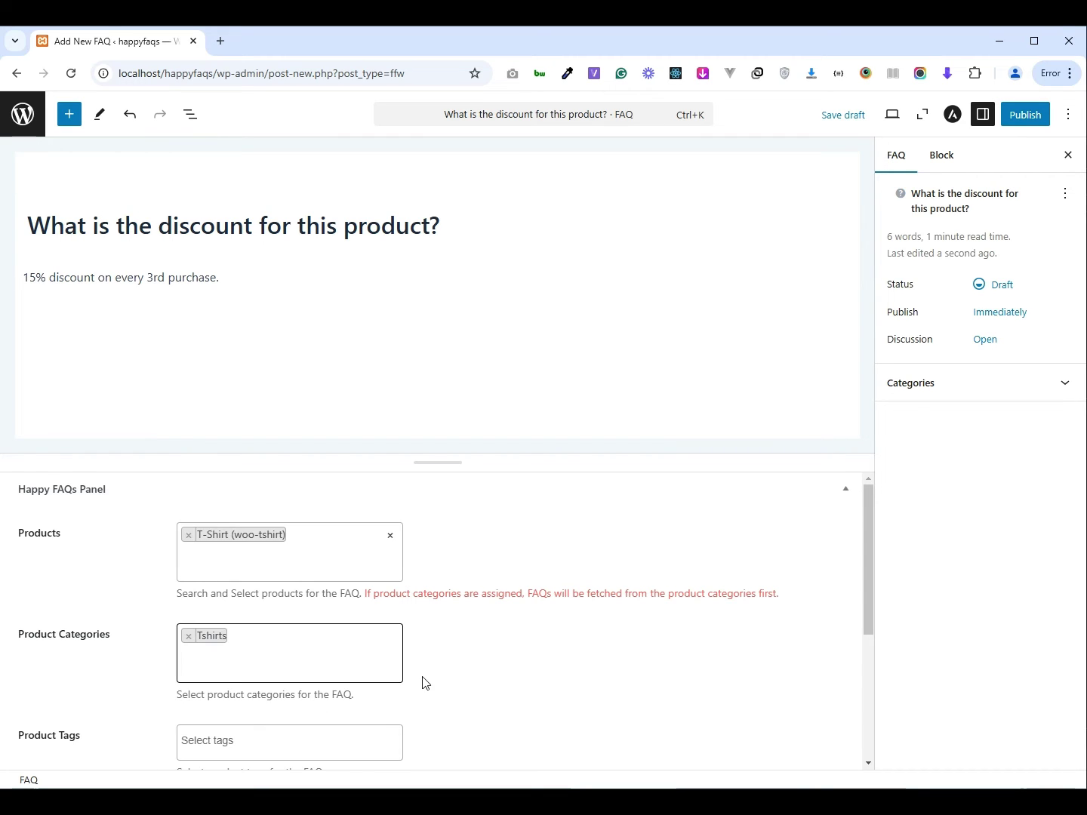
pyautogui.scroll(-1, 425, 683)
pyautogui.scroll(-1, 426, 683)
pyautogui.scroll(-1, 425, 683)
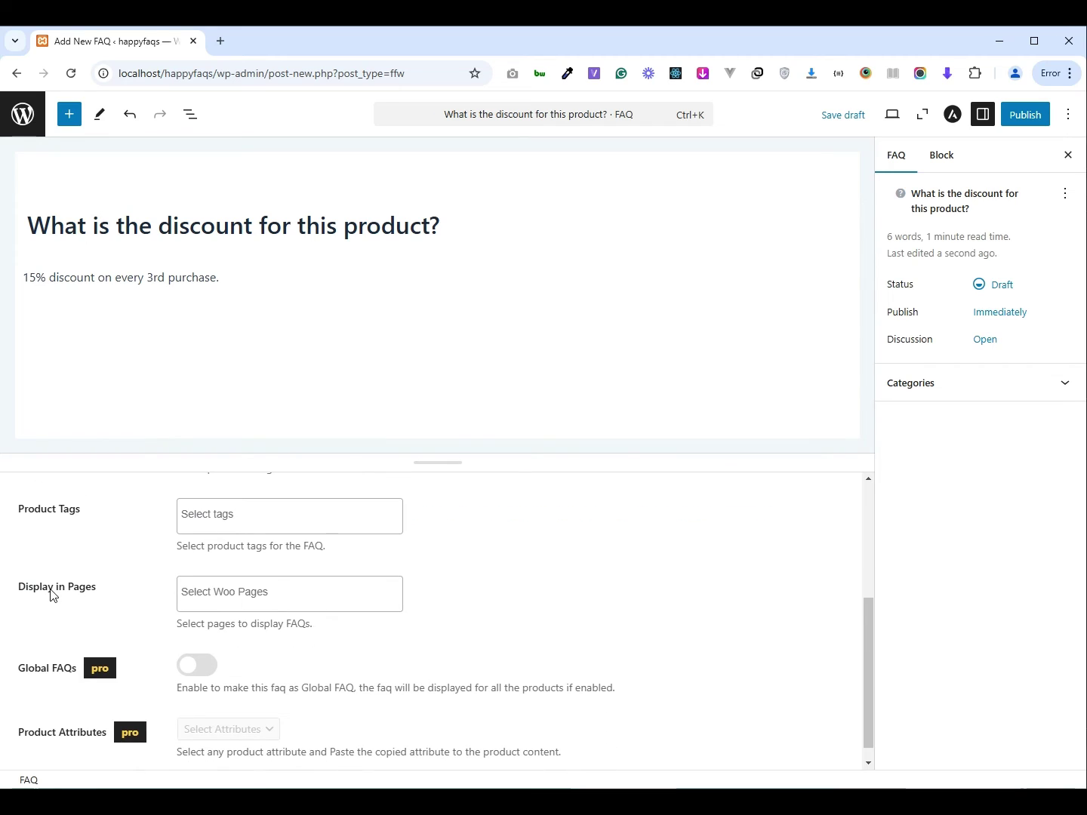
pyautogui.click(239, 597)
pyautogui.click(278, 627)
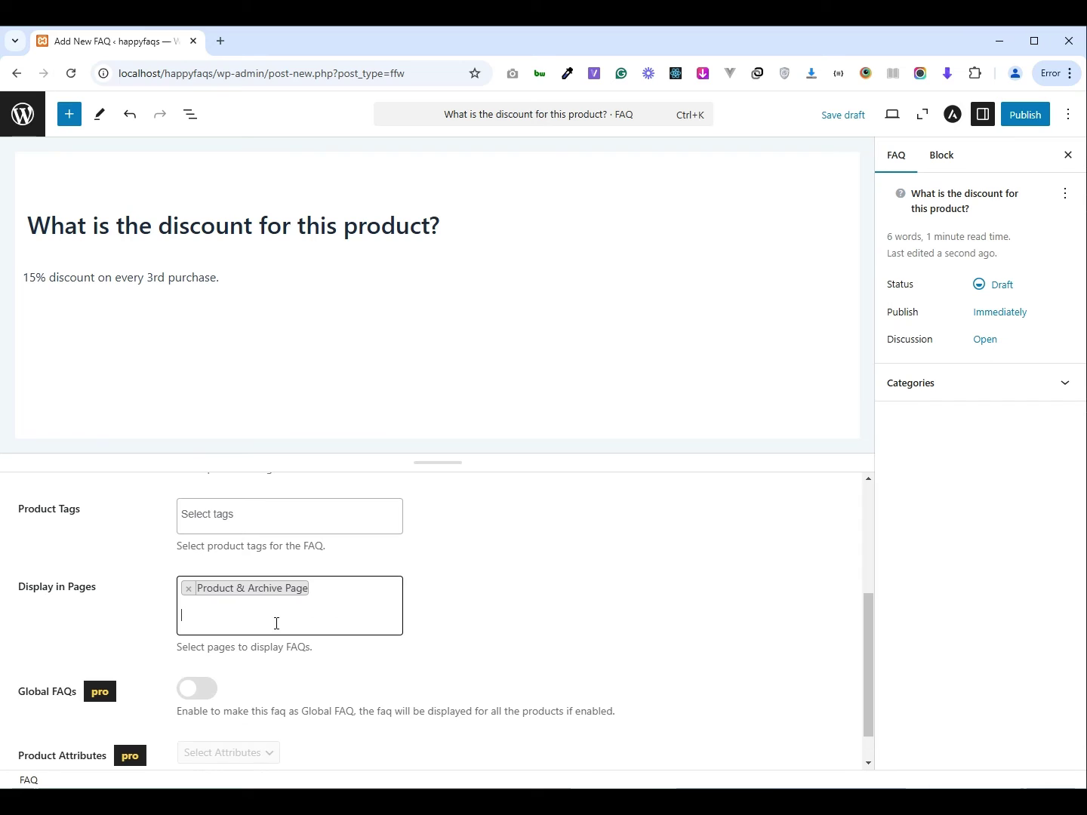
# Step: Publish and confirm the discount FAQ, then return to the Happy FAQs list
pyautogui.click(1027, 118)
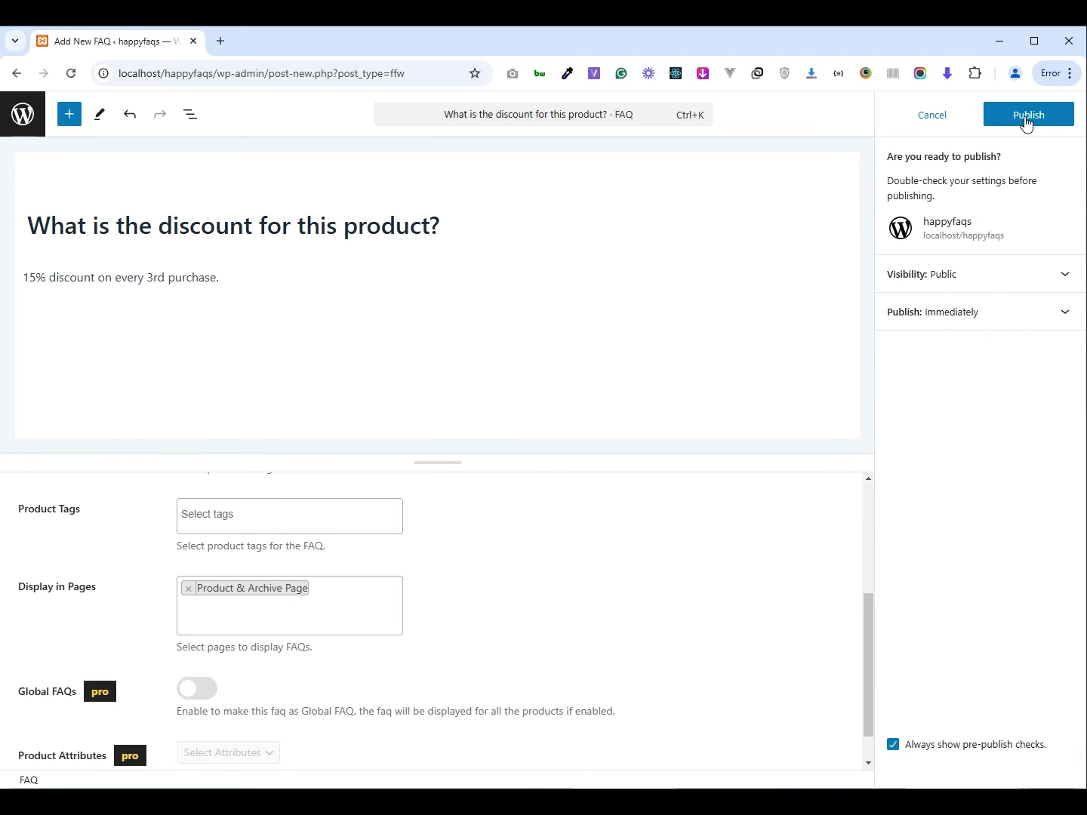
pyautogui.click(1024, 119)
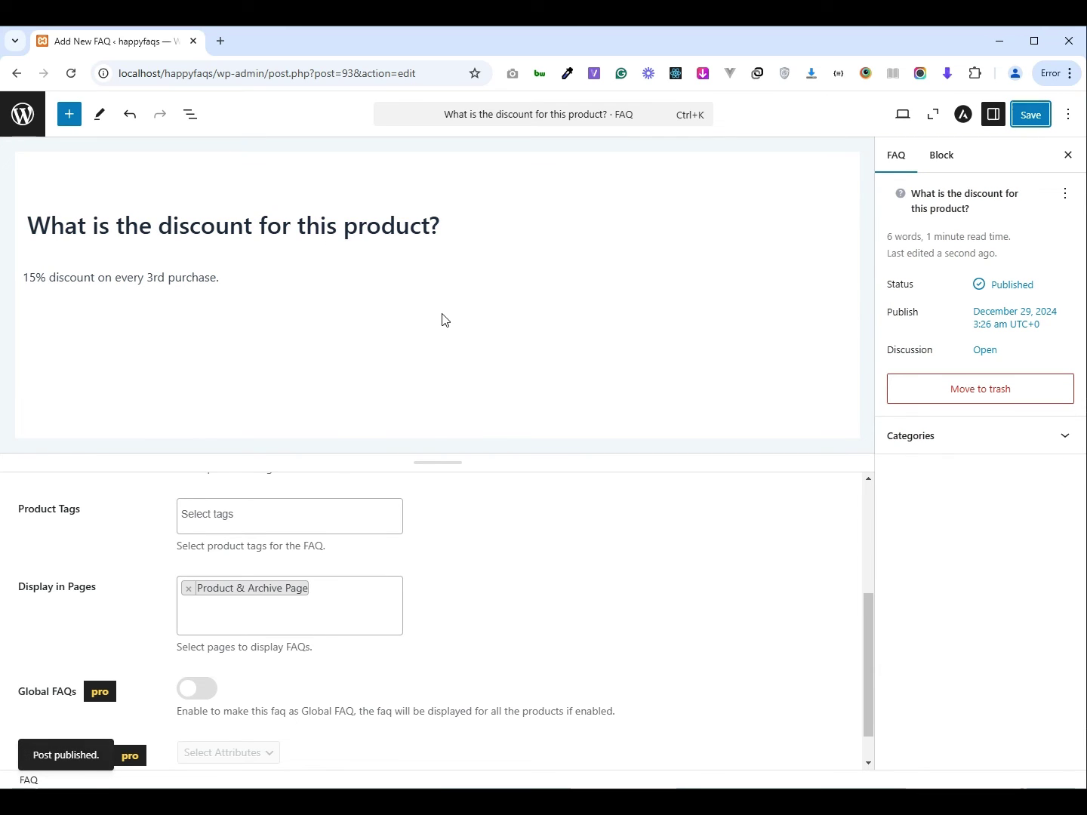
pyautogui.click(26, 117)
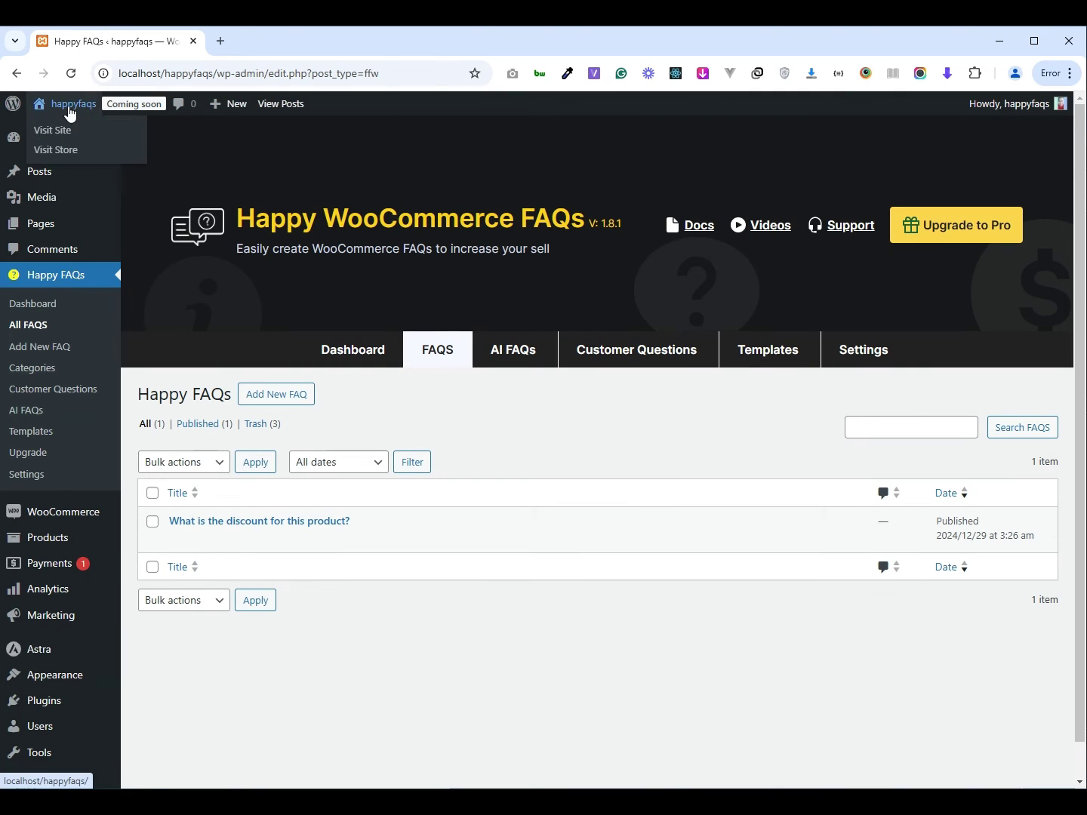
# Step: Open the store's Polo product and expand the discount question in its FAQs tab
pyautogui.click(79, 153)
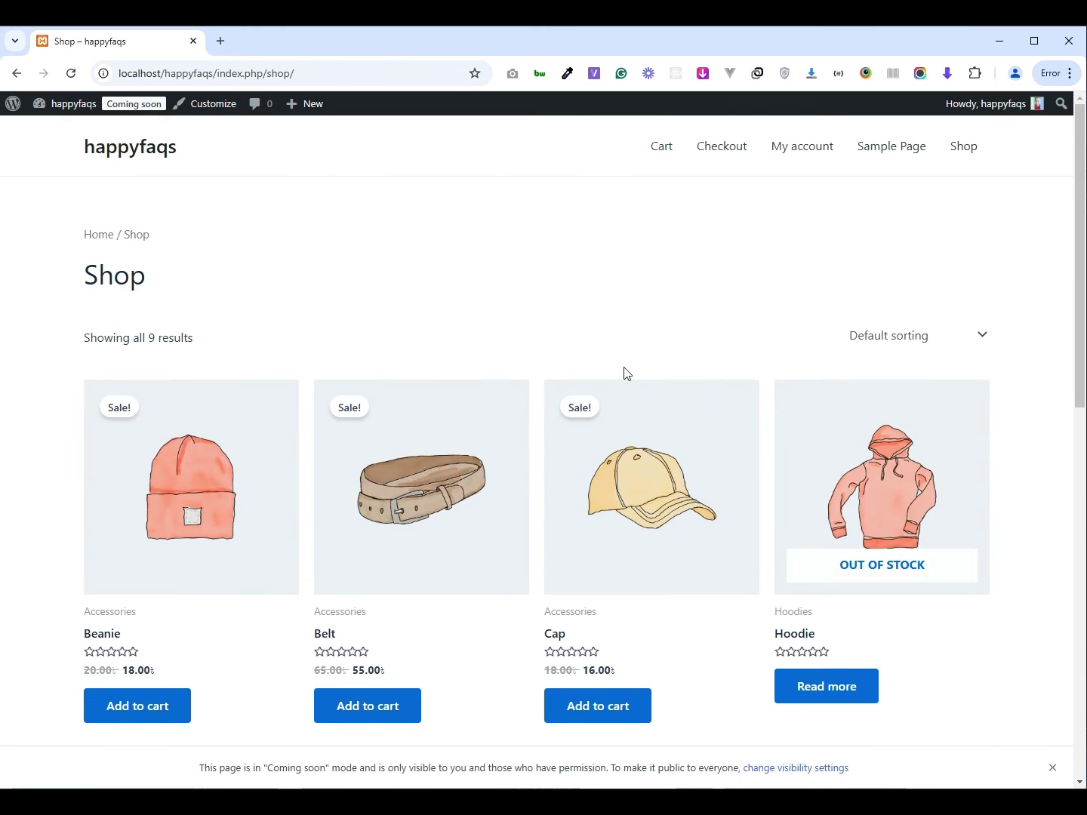
pyautogui.scroll(-4, 625, 374)
pyautogui.scroll(-4, 625, 374)
pyautogui.scroll(-2, 625, 374)
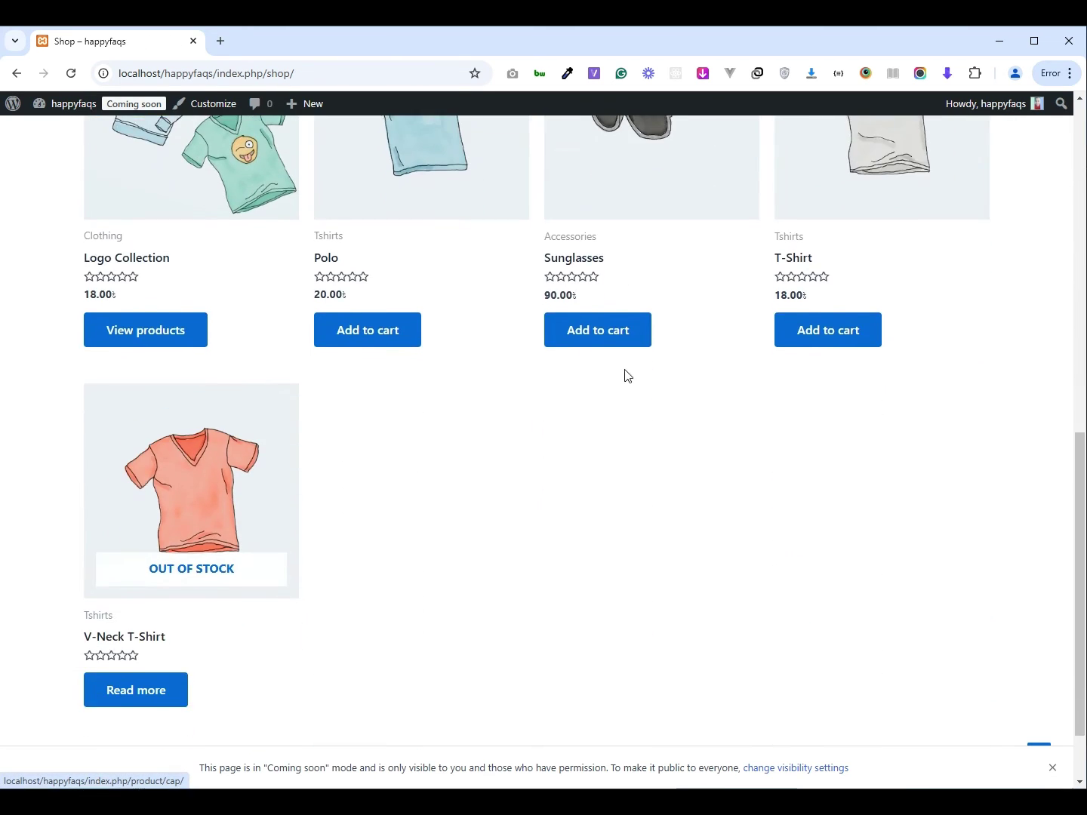
pyautogui.scroll(2, 625, 374)
pyautogui.scroll(2, 626, 376)
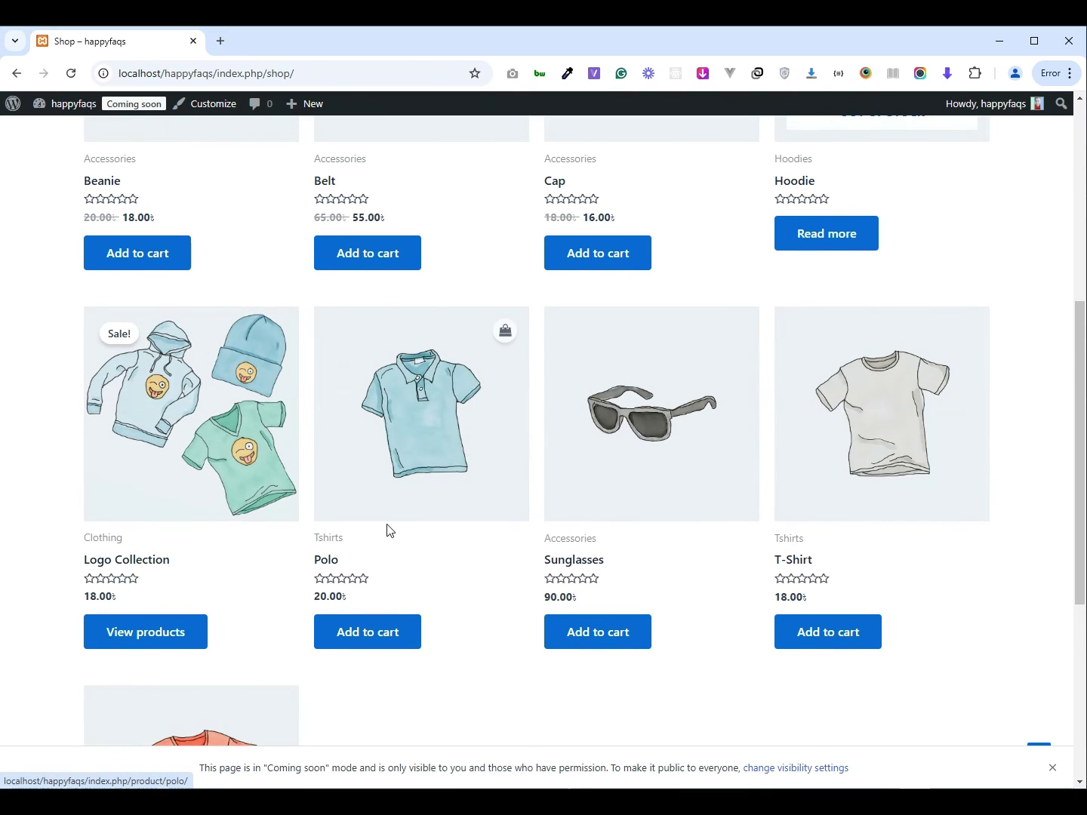
pyautogui.click(333, 558)
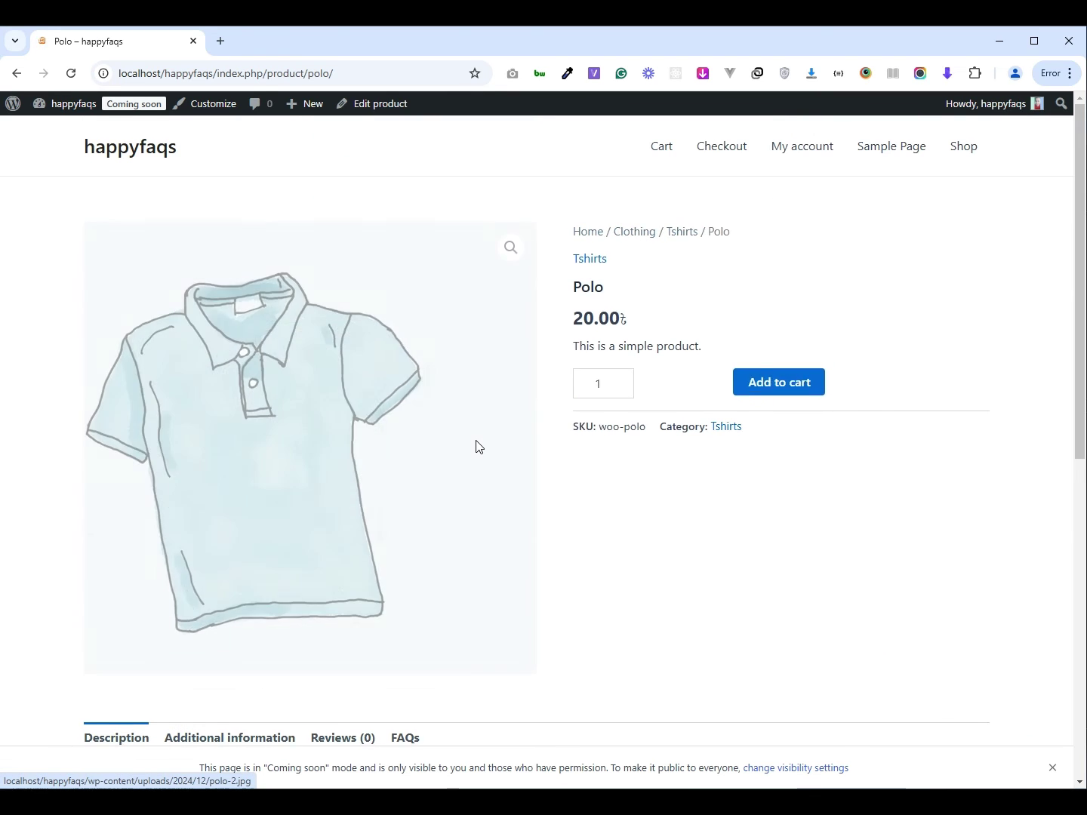
pyautogui.scroll(-3, 731, 492)
pyautogui.scroll(-2, 731, 492)
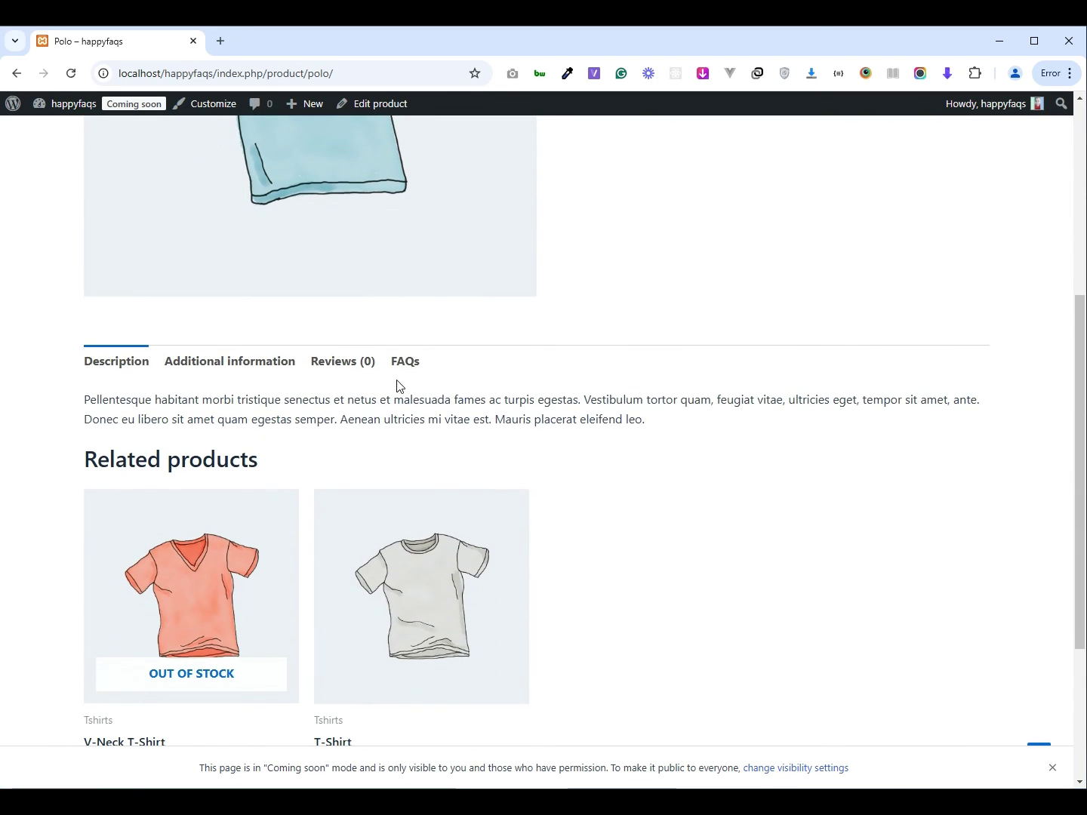
pyautogui.click(401, 364)
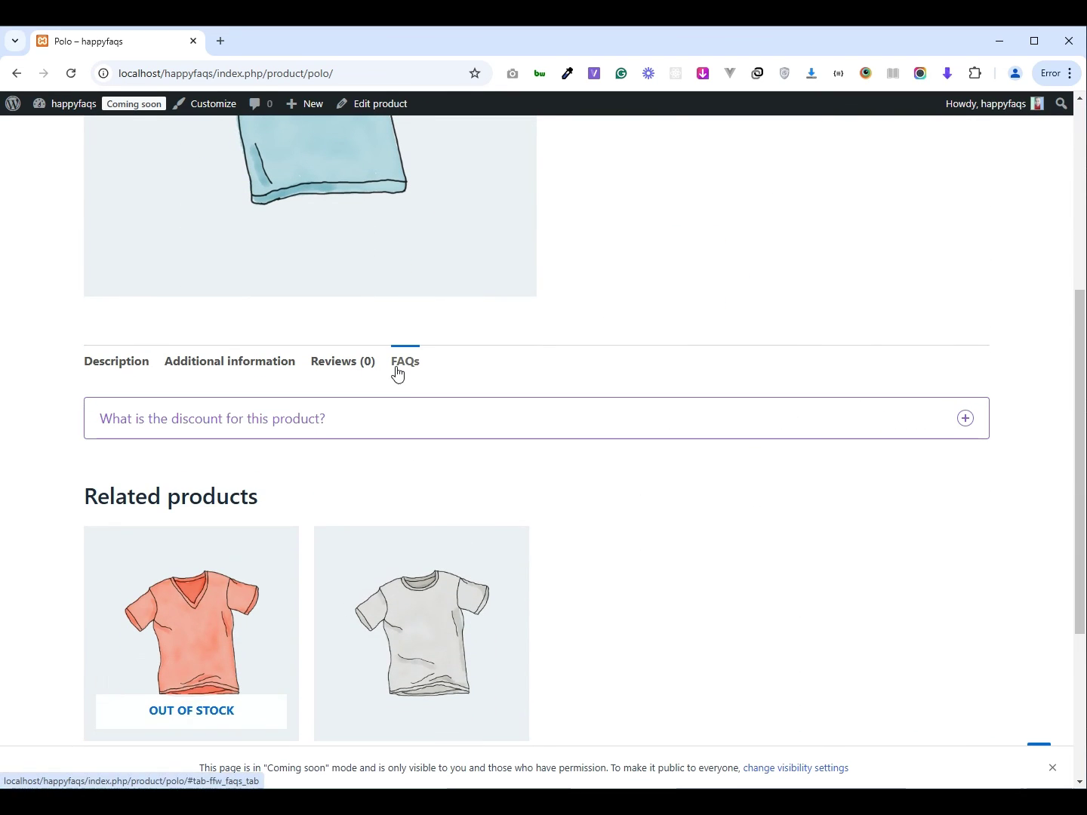
pyautogui.click(968, 420)
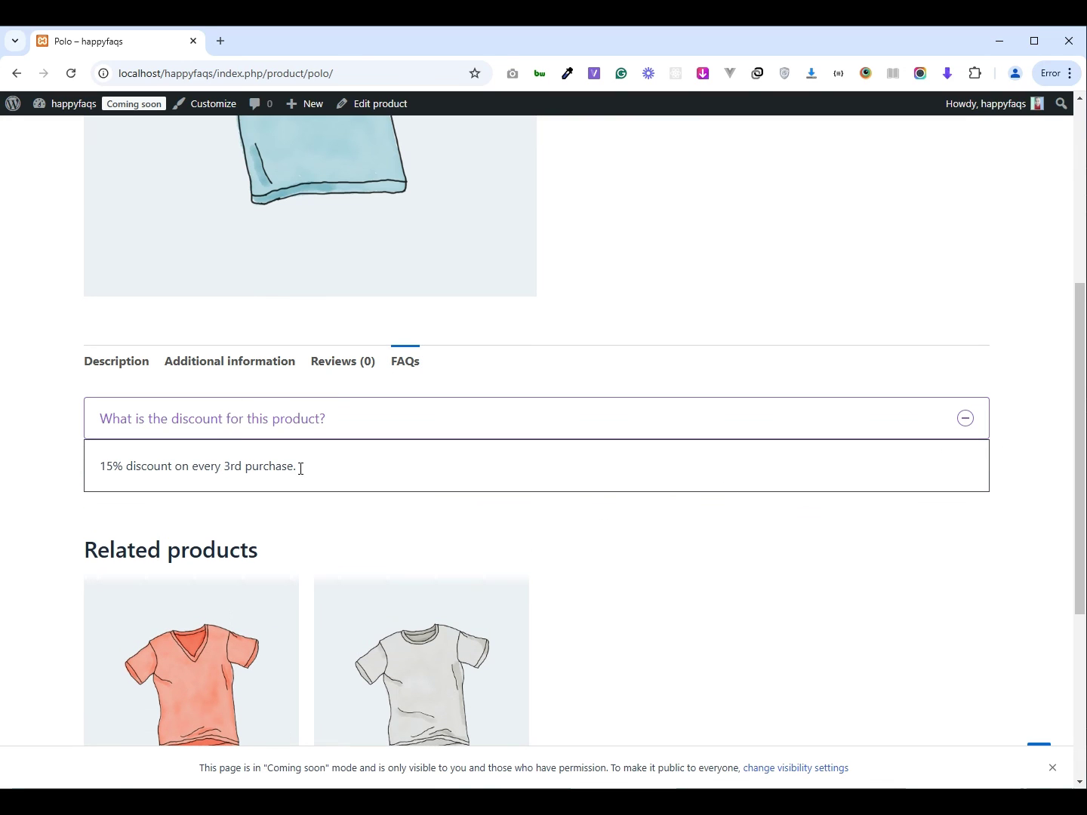